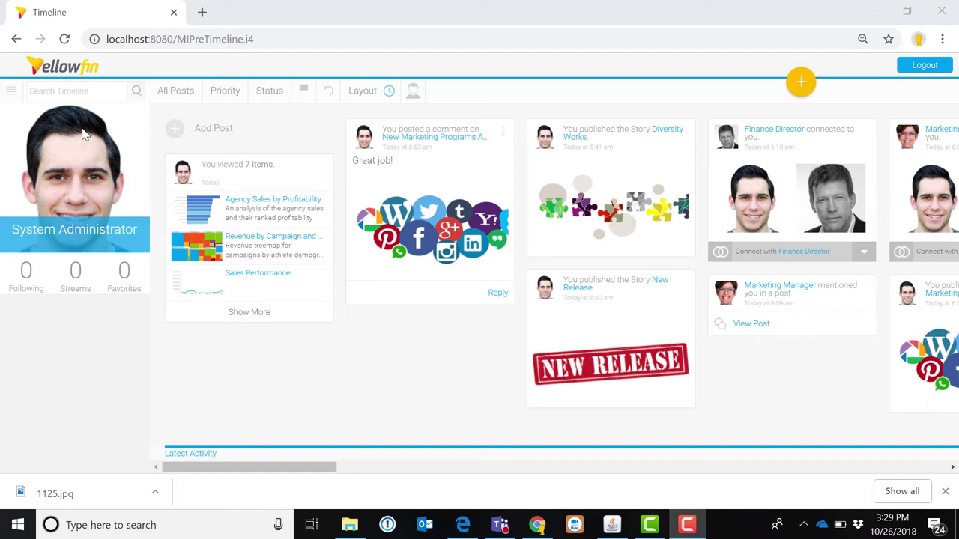
# Step: Go to Browse > Stories to list the existing stories, including New Marketing Programs
pyautogui.click(11, 91)
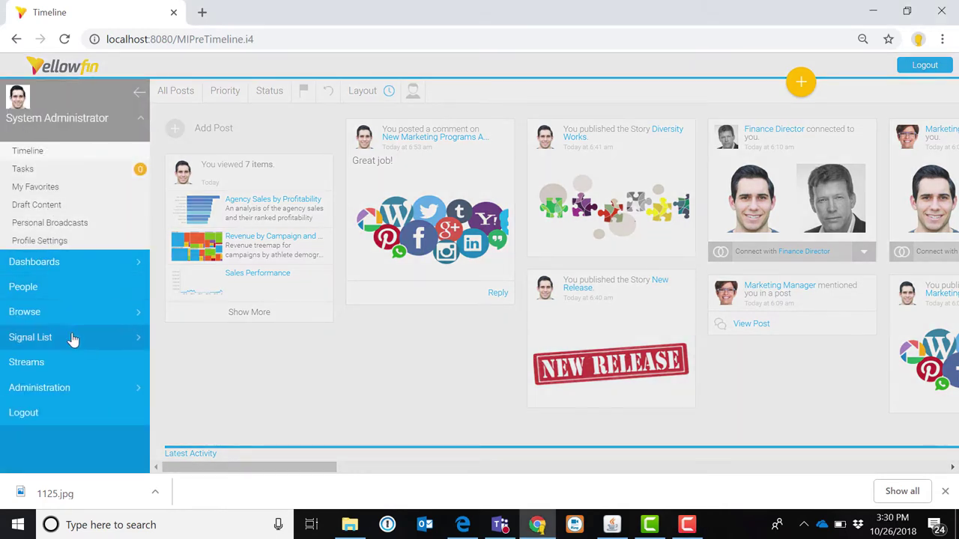
pyautogui.click(56, 314)
pyautogui.click(36, 280)
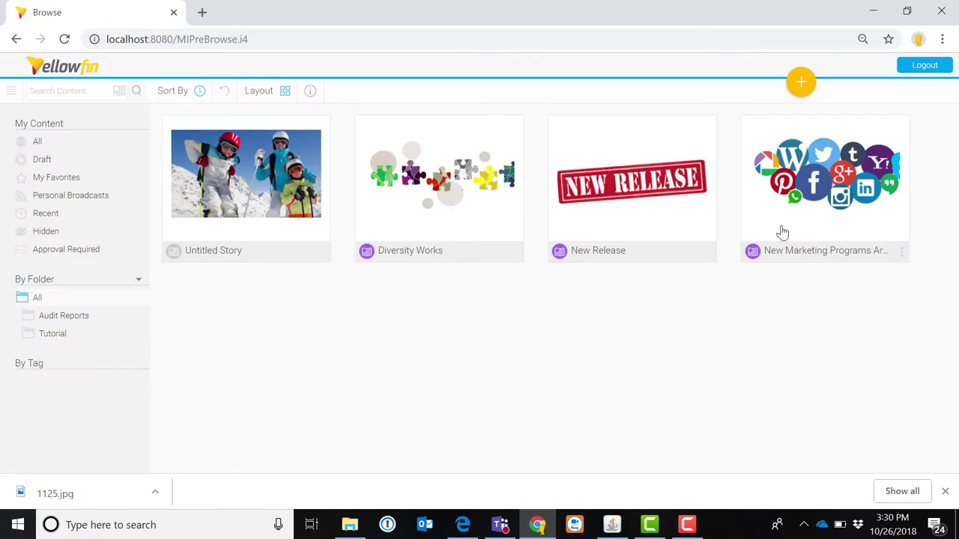
# Step: Open New Marketing Programs Are Working! and read down to the Agency Sales by Profitability chart
pyautogui.click(779, 227)
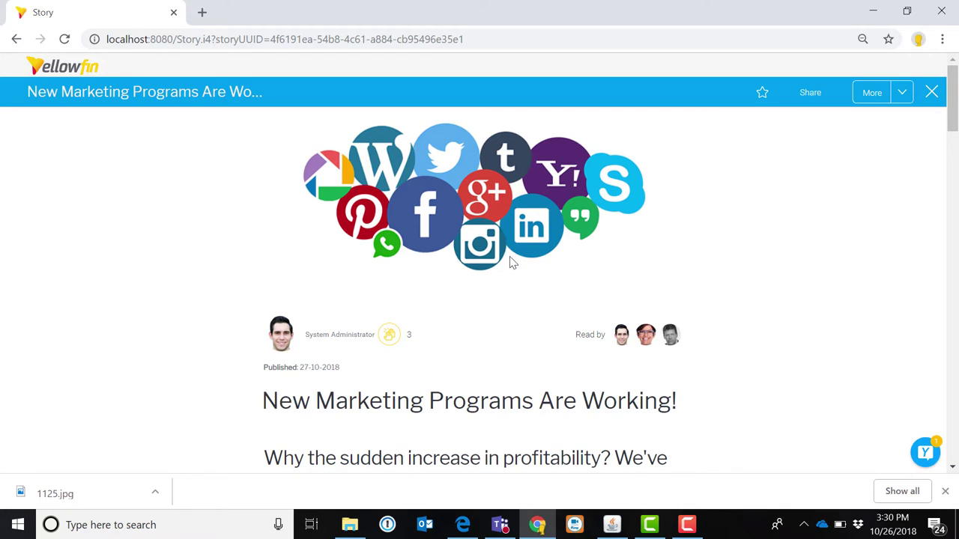
pyautogui.scroll(-1, 511, 262)
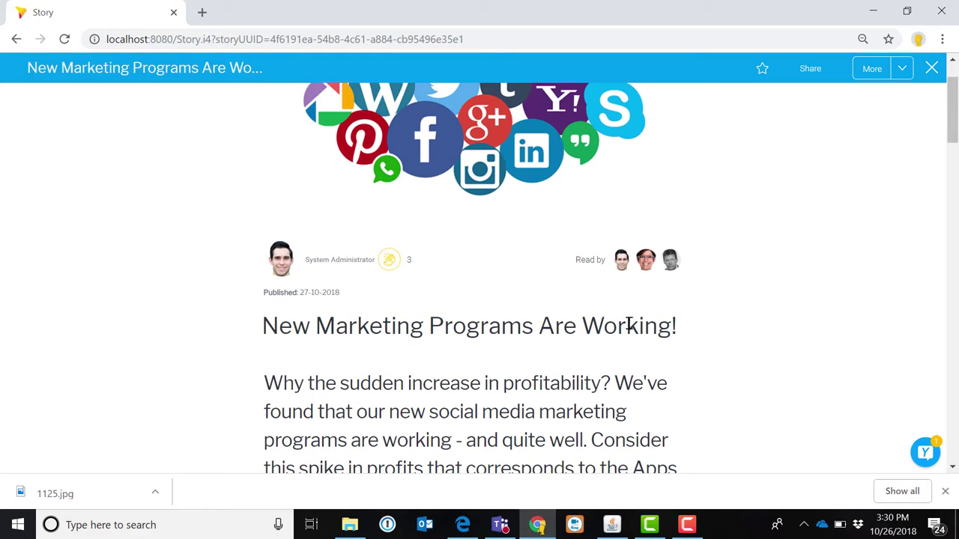
pyautogui.scroll(-1, 702, 335)
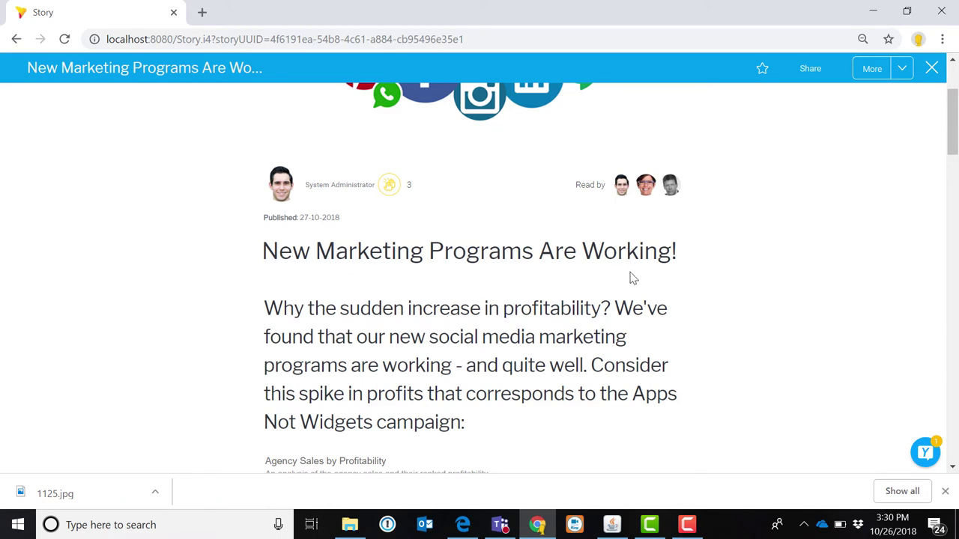
pyautogui.scroll(-1, 507, 334)
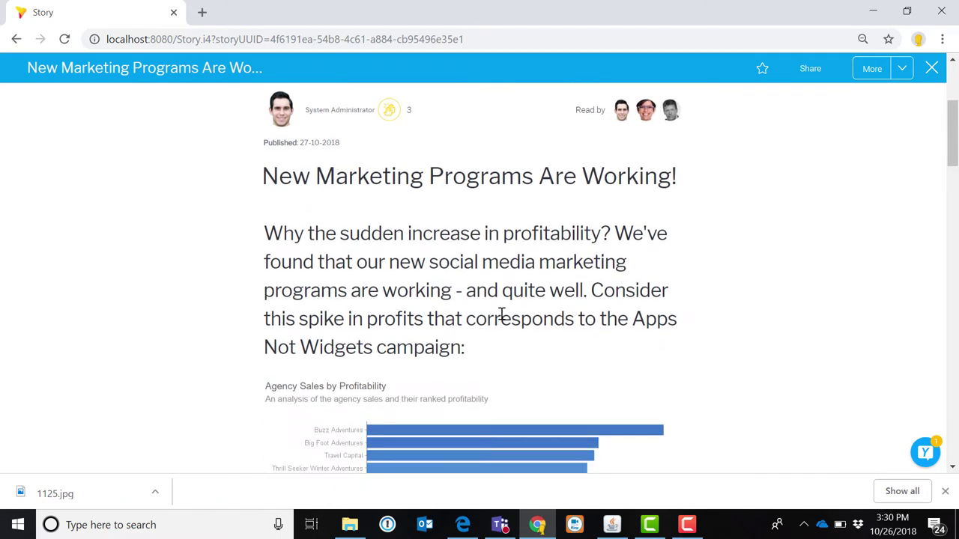
pyautogui.scroll(-2, 524, 320)
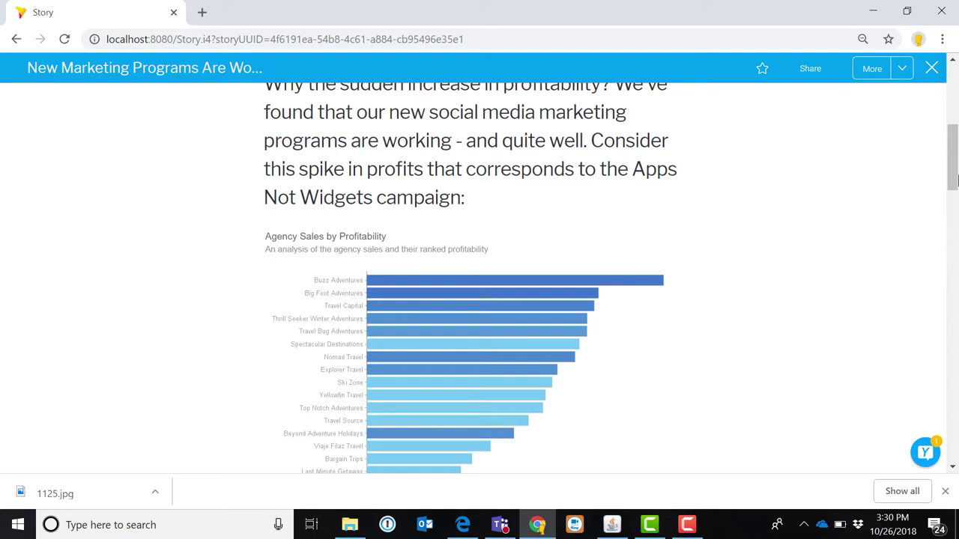
# Step: Scroll to the Revenue by Campaign and Demographic treemap and show the story's two-comment discussion
pyautogui.moveTo(953, 171); pyautogui.dragTo(951, 260)
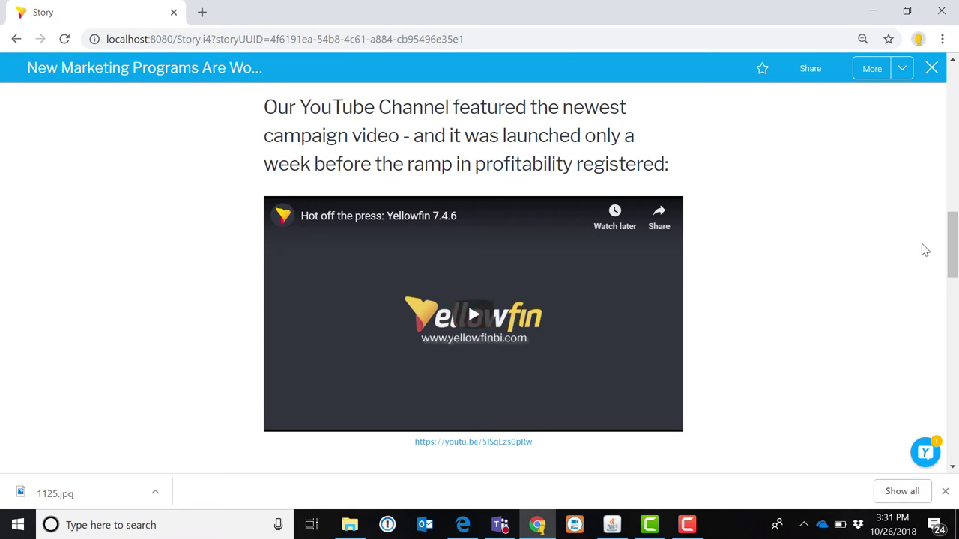
pyautogui.moveTo(953, 254); pyautogui.dragTo(946, 300)
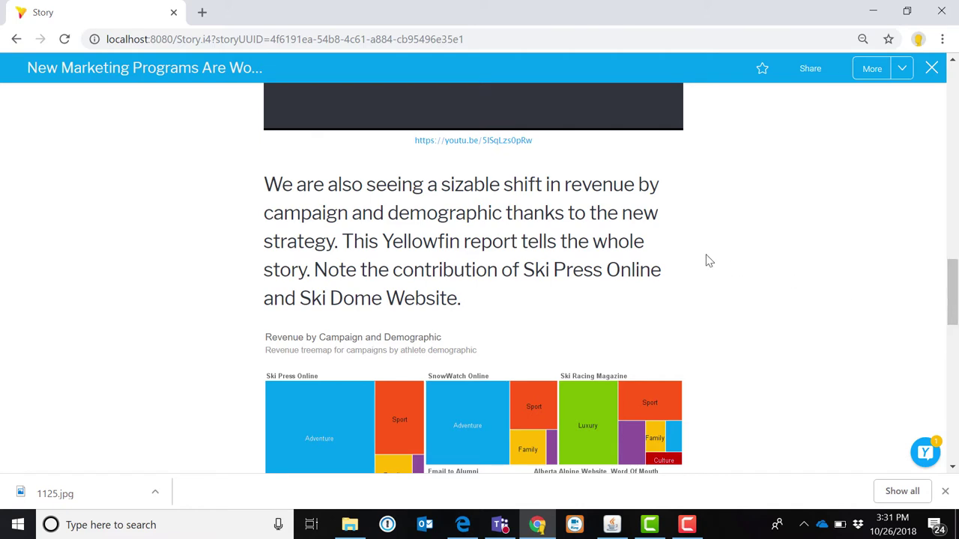
pyautogui.moveTo(948, 285); pyautogui.dragTo(948, 313)
pyautogui.moveTo(523, 271)
pyautogui.moveTo(361, 274)
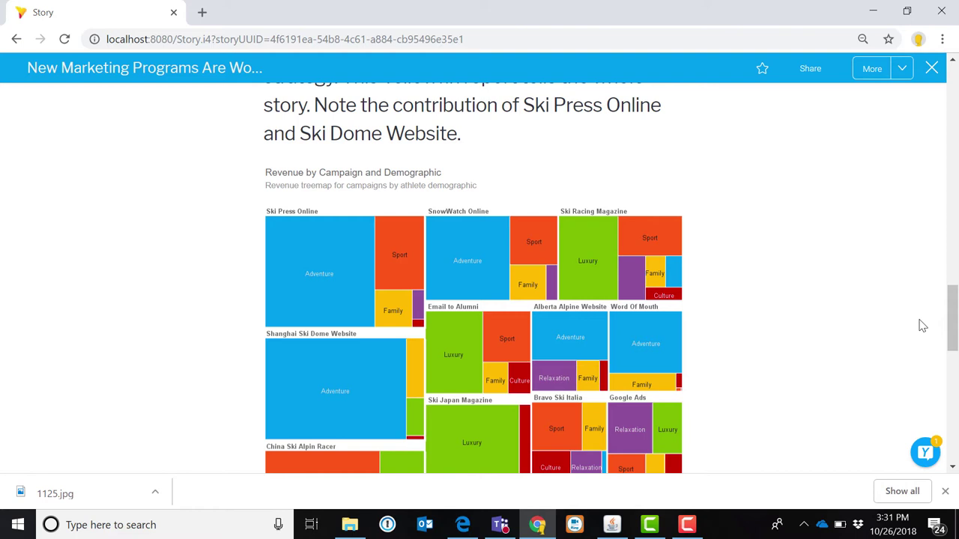
pyautogui.click(926, 454)
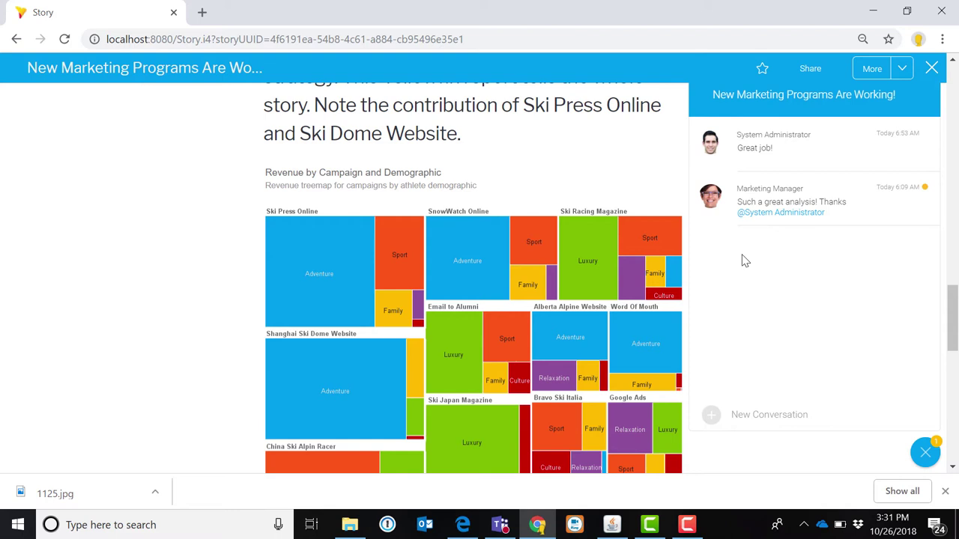
# Step: Close the discussion panel and return to the top of the marketing story
pyautogui.click(920, 468)
pyautogui.moveTo(952, 344); pyautogui.dragTo(946, 458)
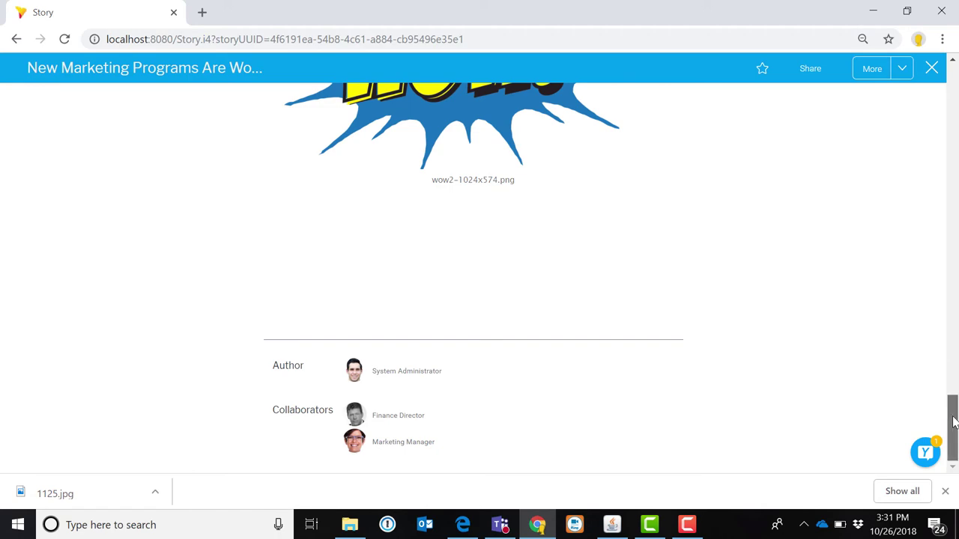
pyautogui.moveTo(953, 422); pyautogui.dragTo(942, 84)
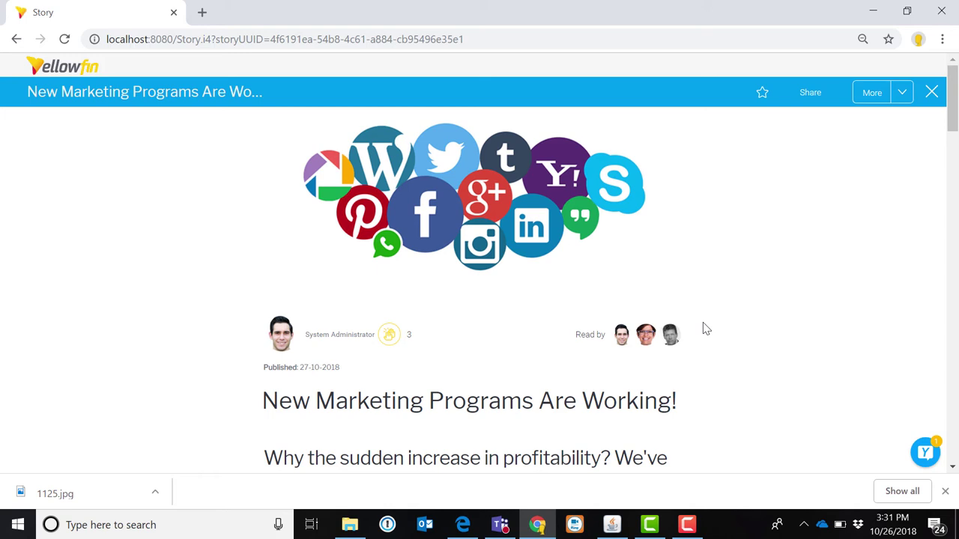
# Step: Leave the marketing story and create a new Untitled Story
pyautogui.click(928, 92)
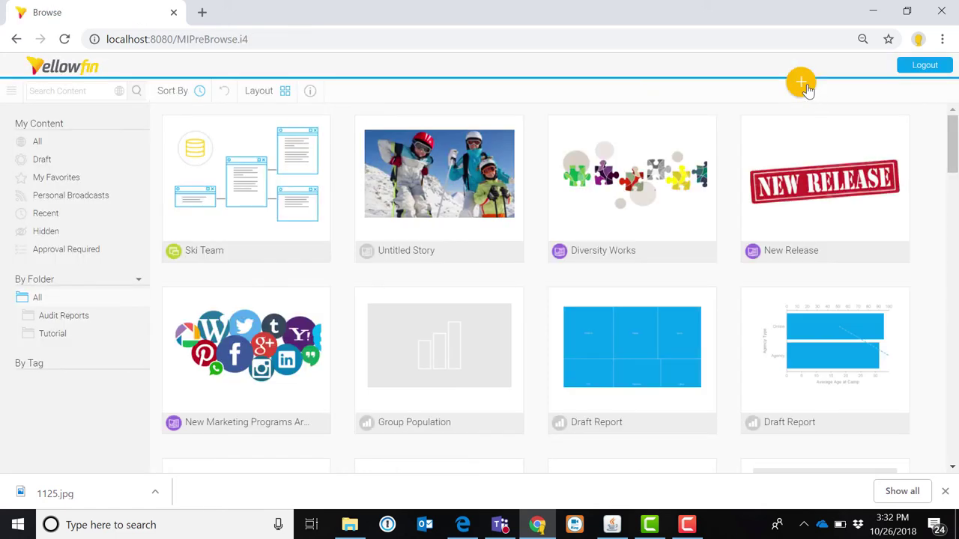
pyautogui.click(805, 86)
pyautogui.click(775, 221)
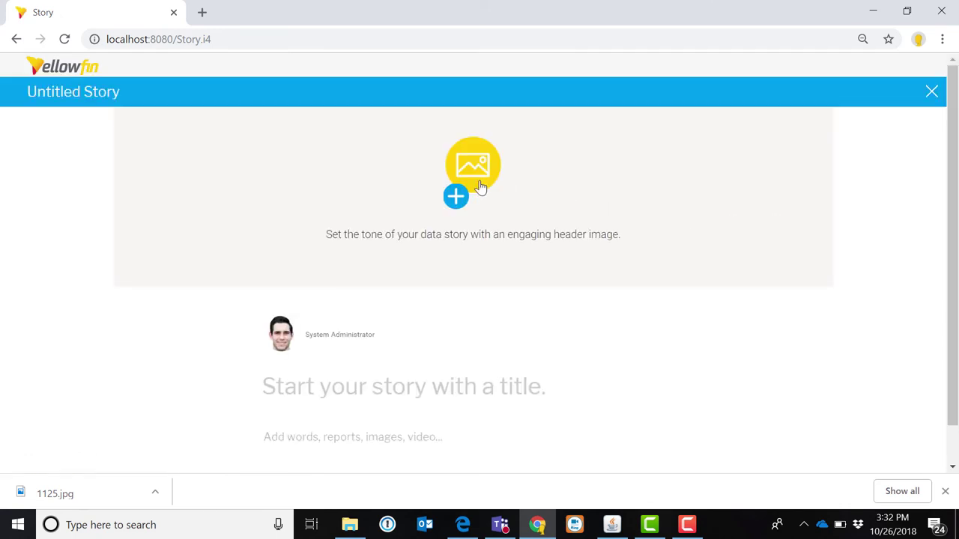
# Step: Upload Desktop image 1125.jpg as the story header, cropped wide to the photo's edges
pyautogui.click(481, 187)
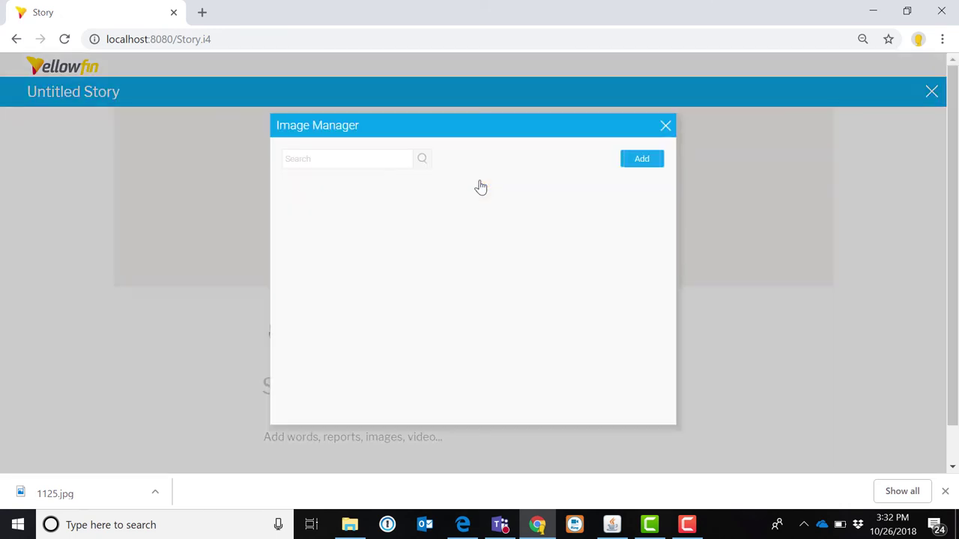
pyautogui.click(640, 162)
pyautogui.click(478, 266)
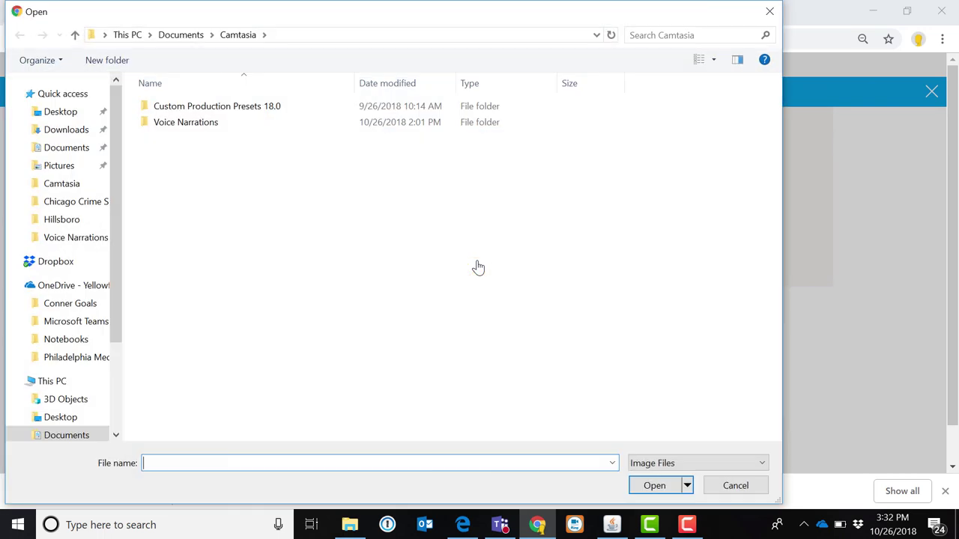
pyautogui.click(50, 114)
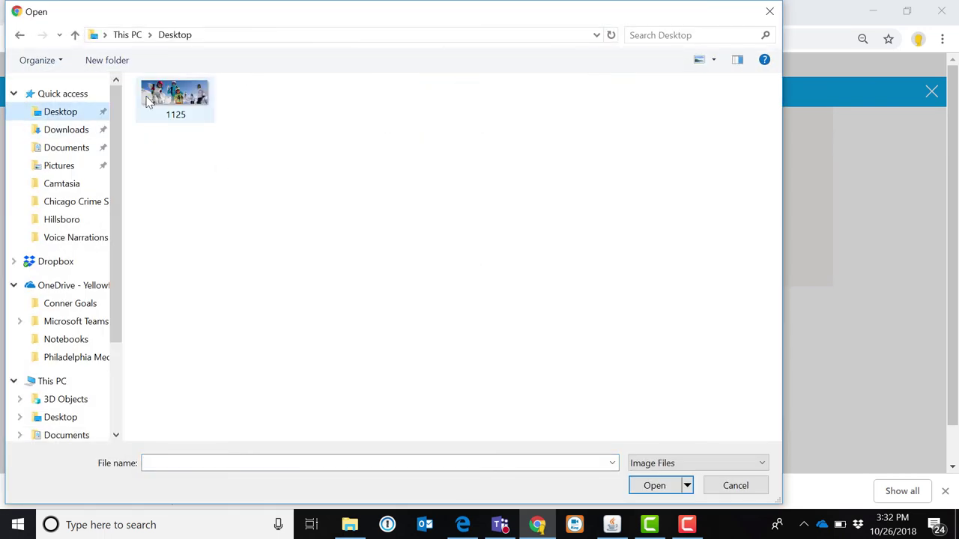
pyautogui.click(159, 93)
pyautogui.doubleClick(159, 93)
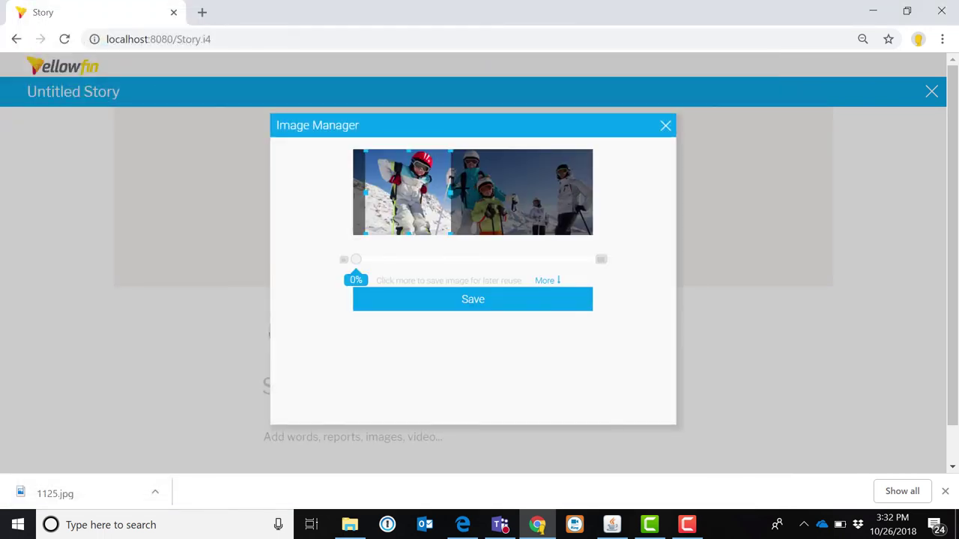
pyautogui.moveTo(453, 193); pyautogui.dragTo(606, 199)
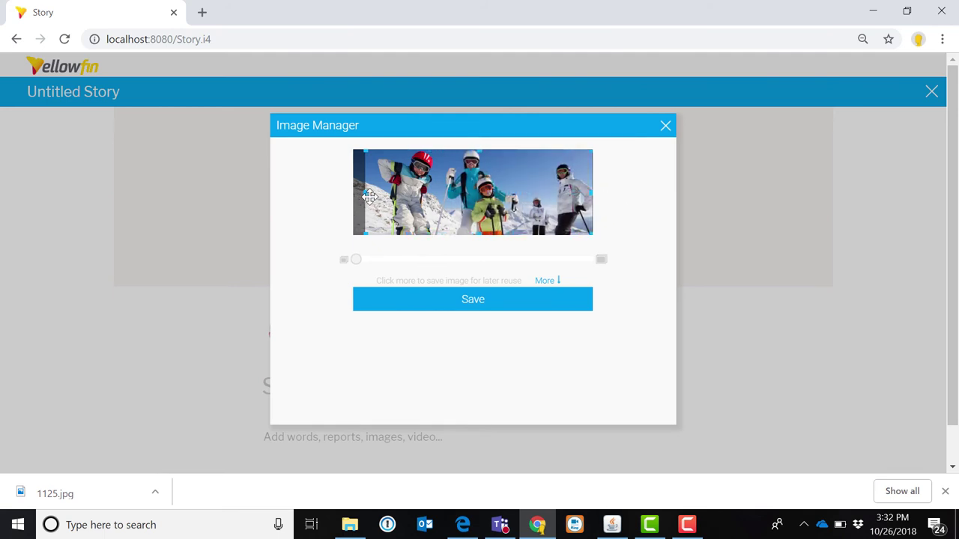
pyautogui.moveTo(365, 195); pyautogui.dragTo(355, 188)
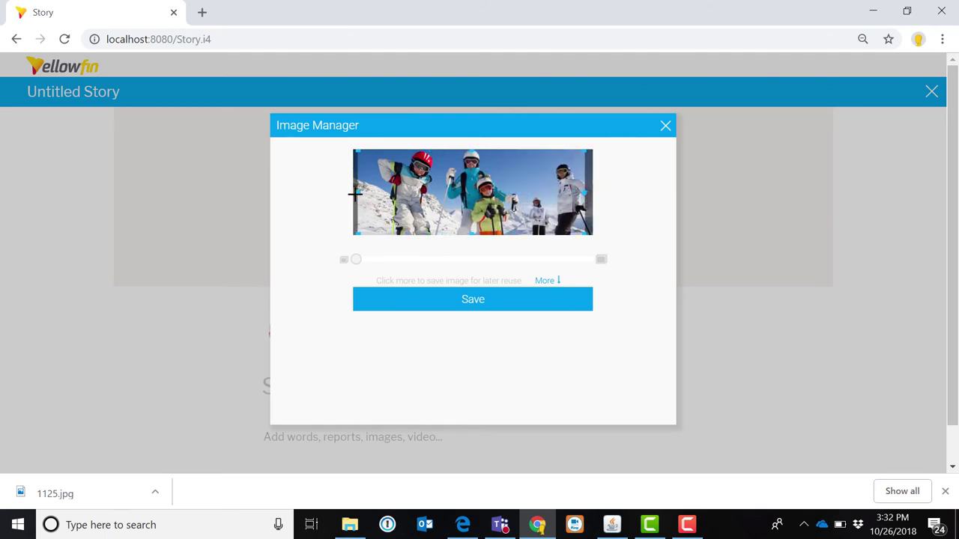
pyautogui.click(482, 306)
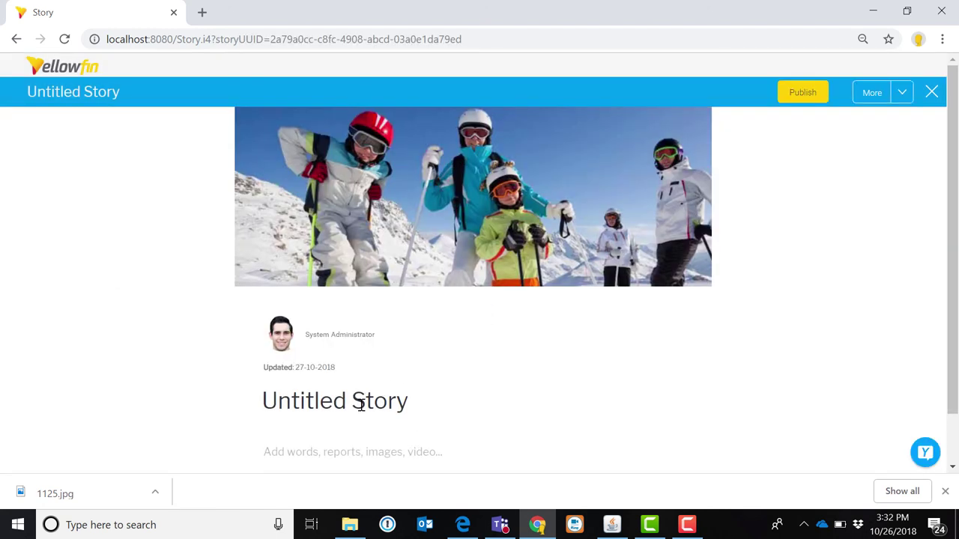
# Step: Select the story title and body, then show the chart, image, video and divider insert toolbar
pyautogui.click(361, 405)
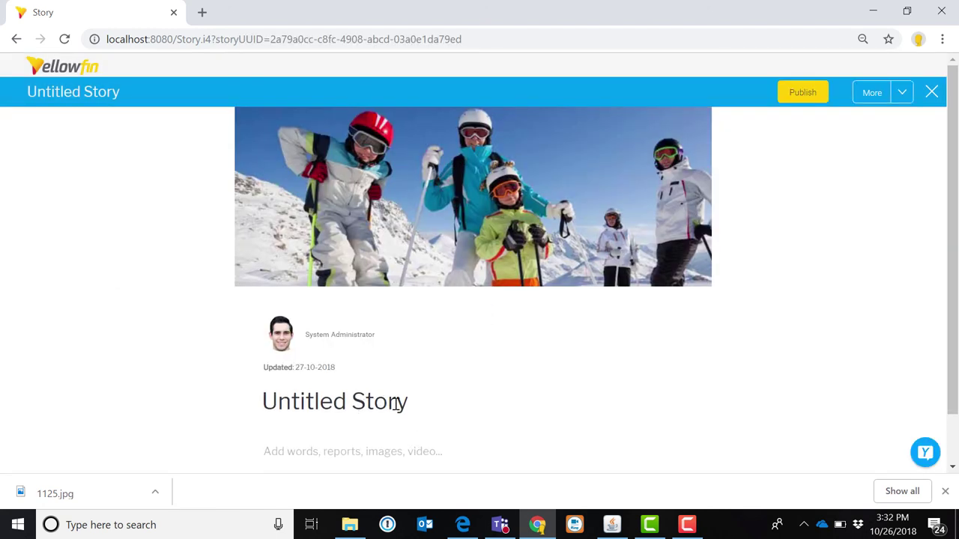
pyautogui.scroll(-1, 438, 410)
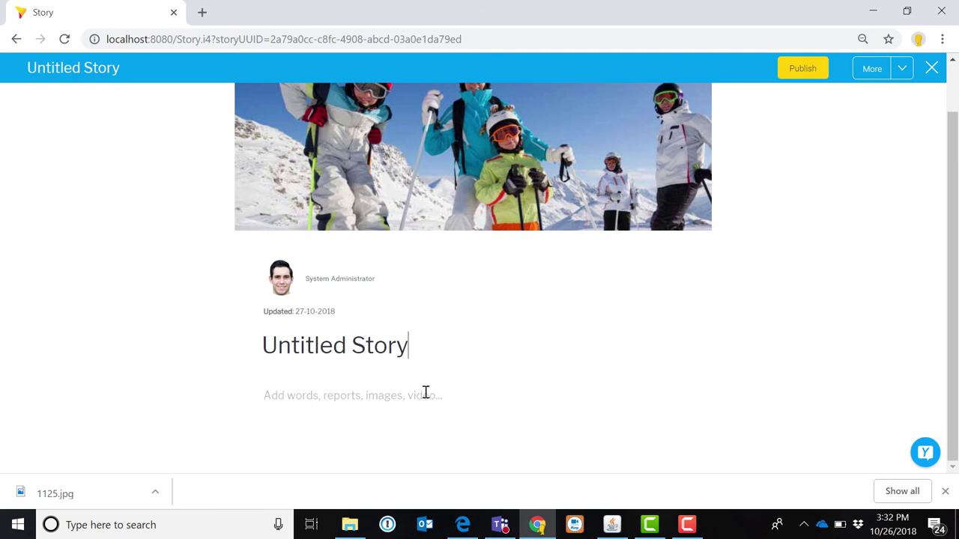
pyautogui.click(426, 392)
pyautogui.click(237, 430)
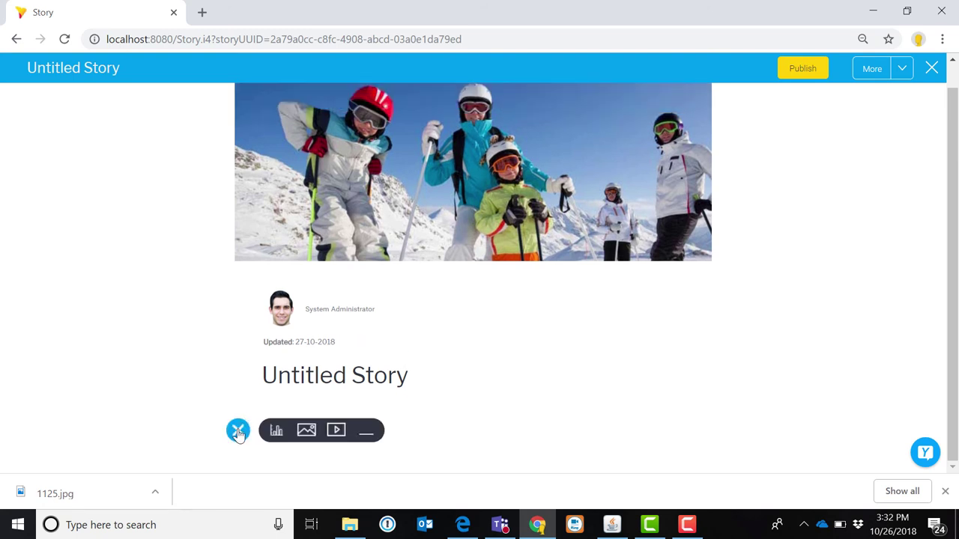